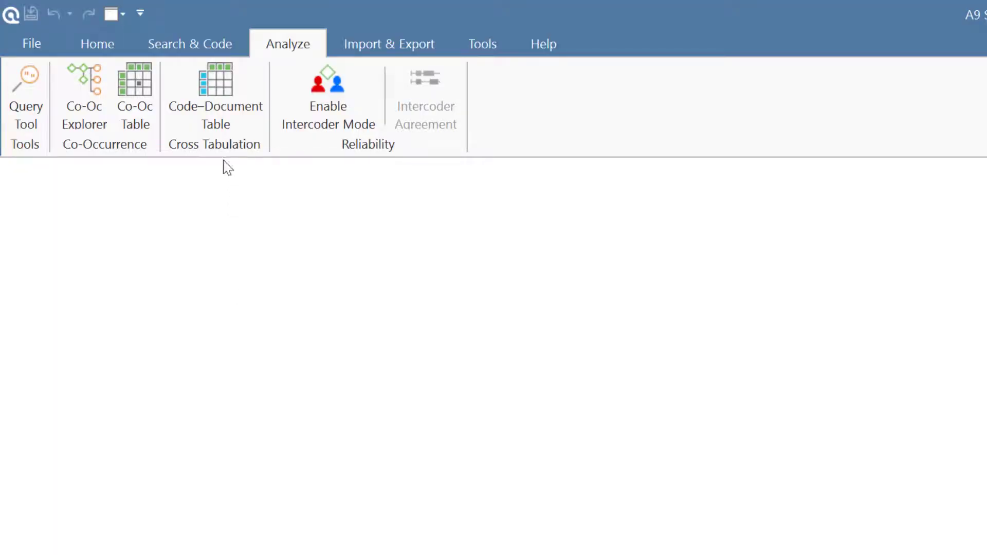
# Open a new Code-Document Table from the Analyze menu.
pyautogui.click(218, 70)
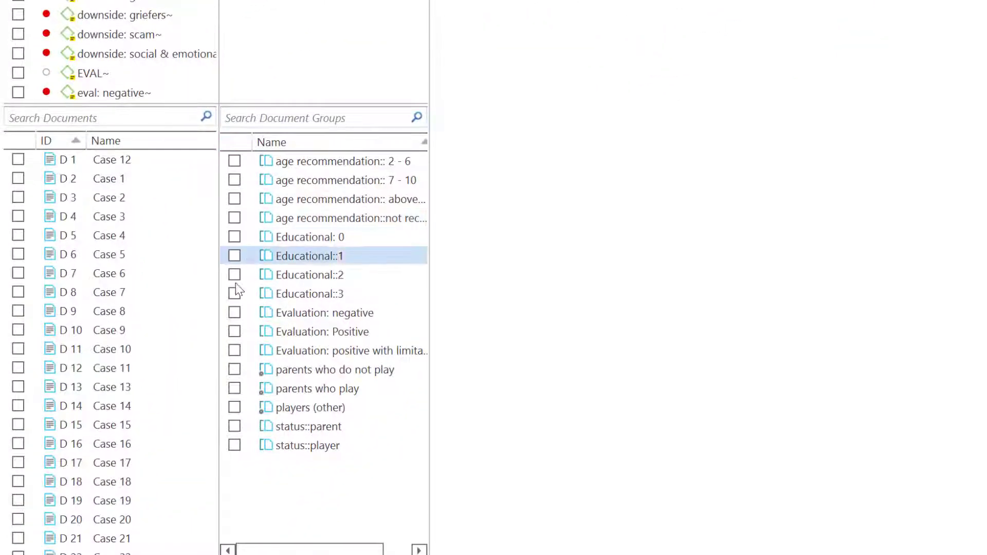
# Add parents who do not play, parents who play and players (other) as columns, and benefit and downside codes as rows.
pyautogui.click(234, 370)
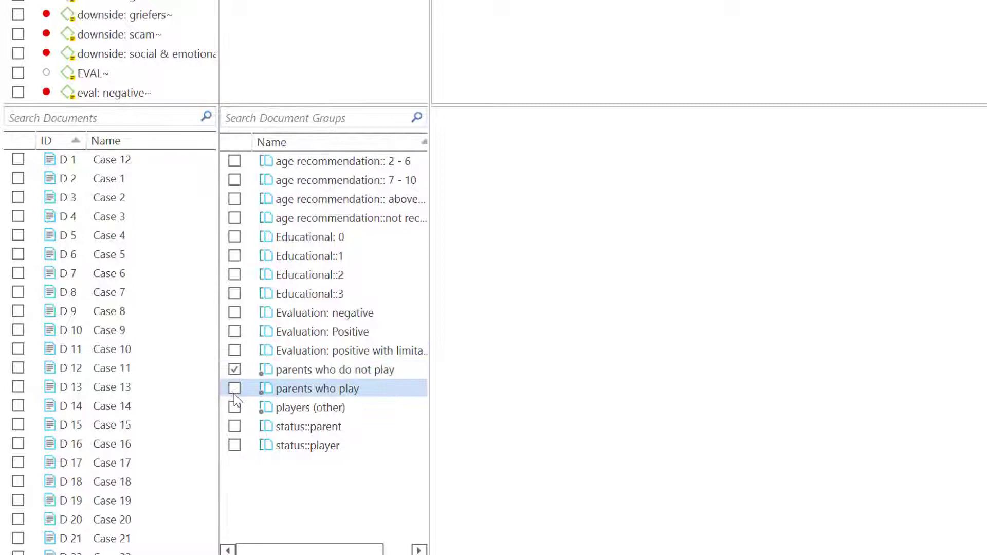
pyautogui.click(234, 388)
pyautogui.click(234, 407)
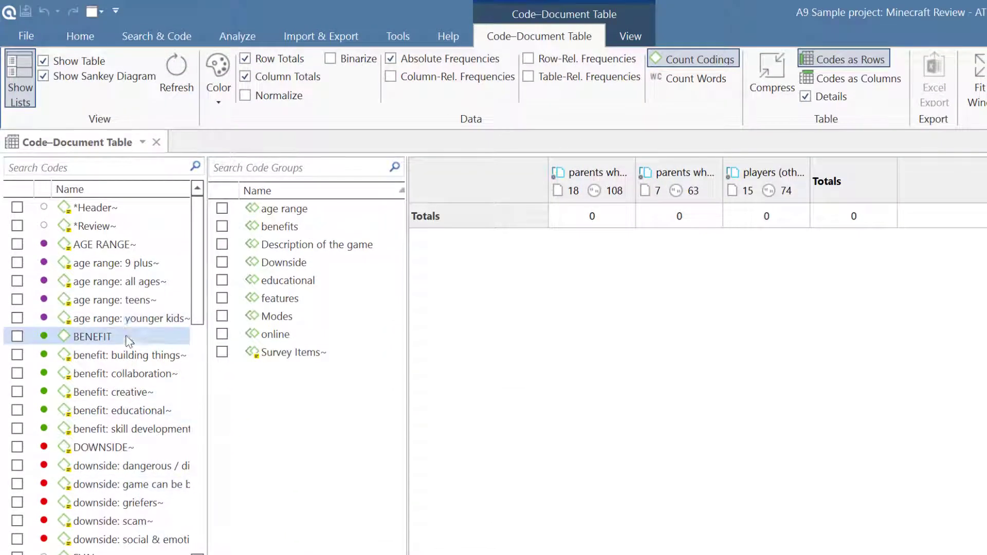
pyautogui.scroll(-2, 137, 347)
pyautogui.scroll(-2, 136, 352)
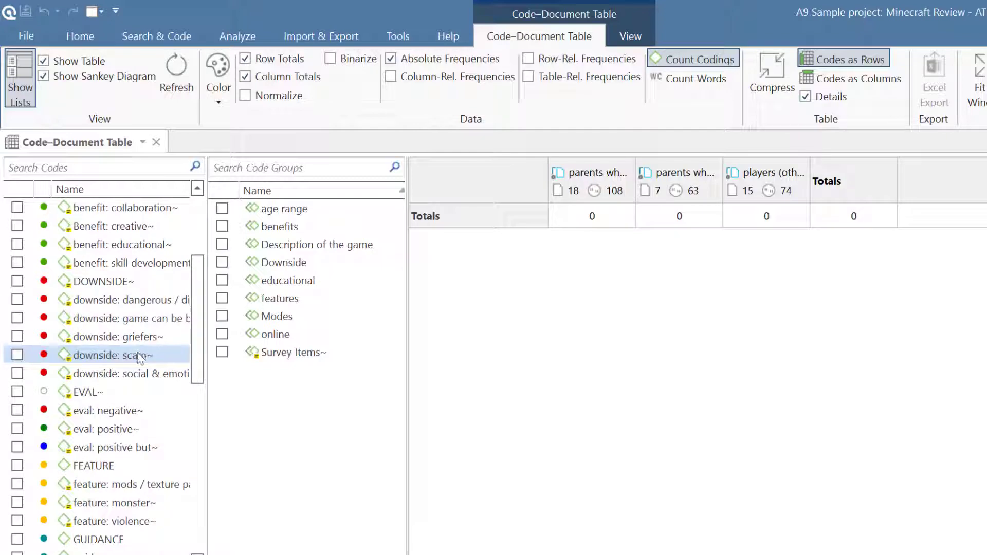
pyautogui.keyDown('shift'); pyautogui.click(138, 381); pyautogui.keyUp('shift')
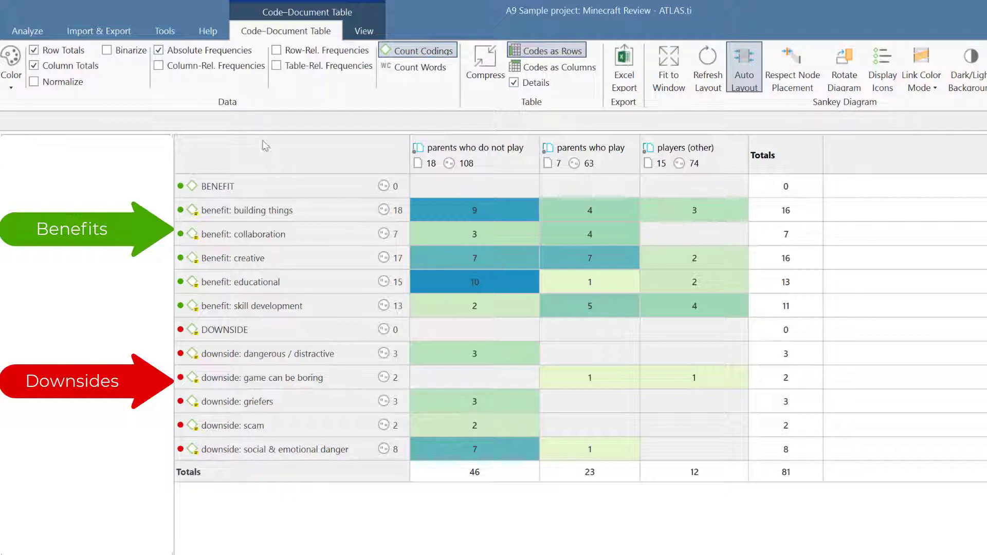
# Turn on Binarize so cells show presence dots instead of counts.
pyautogui.click(107, 50)
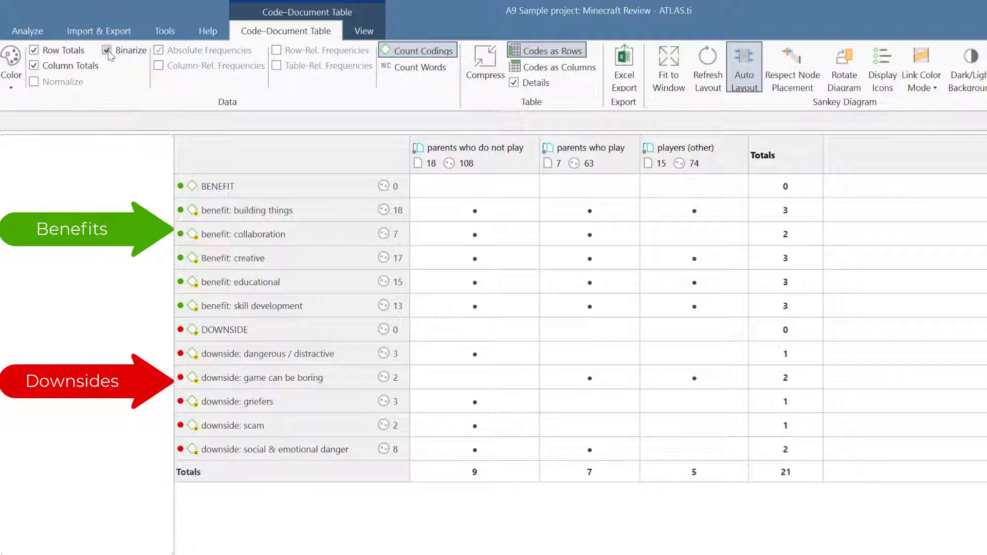
# Turn Binarize off to restore coding counts with color shading.
pyautogui.click(108, 50)
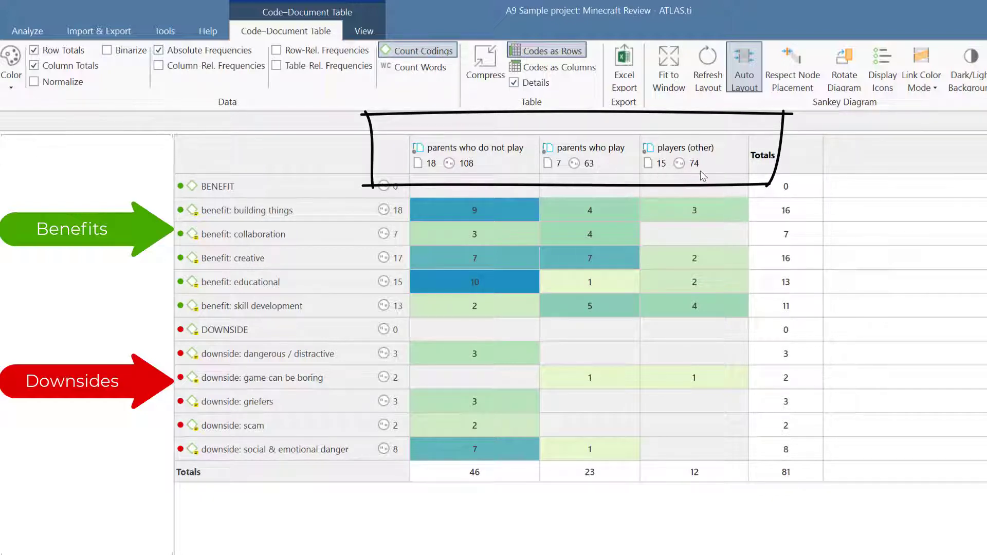
# Enable Normalize and Row-Rel. Frequencies to equalize groups and show row percentages.
pyautogui.click(34, 83)
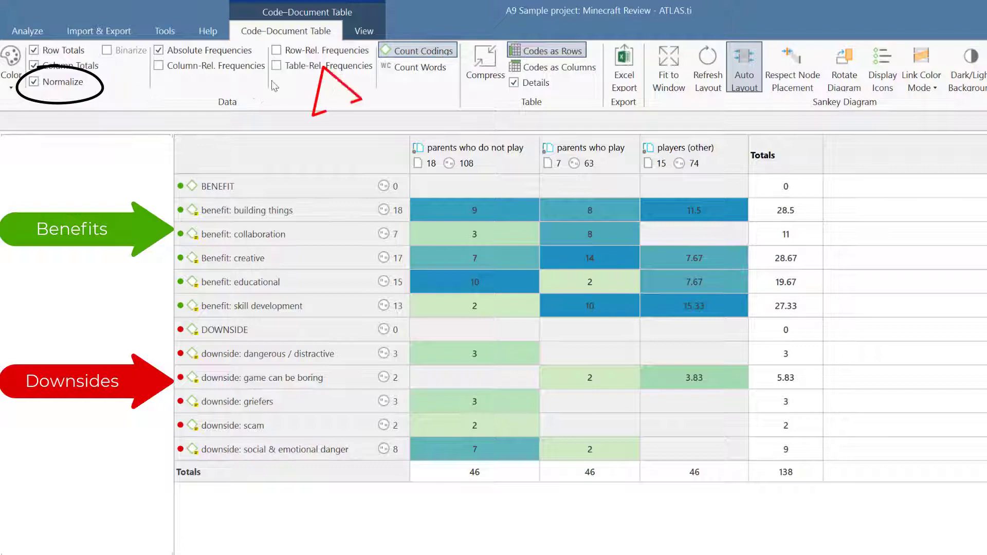
pyautogui.click(277, 50)
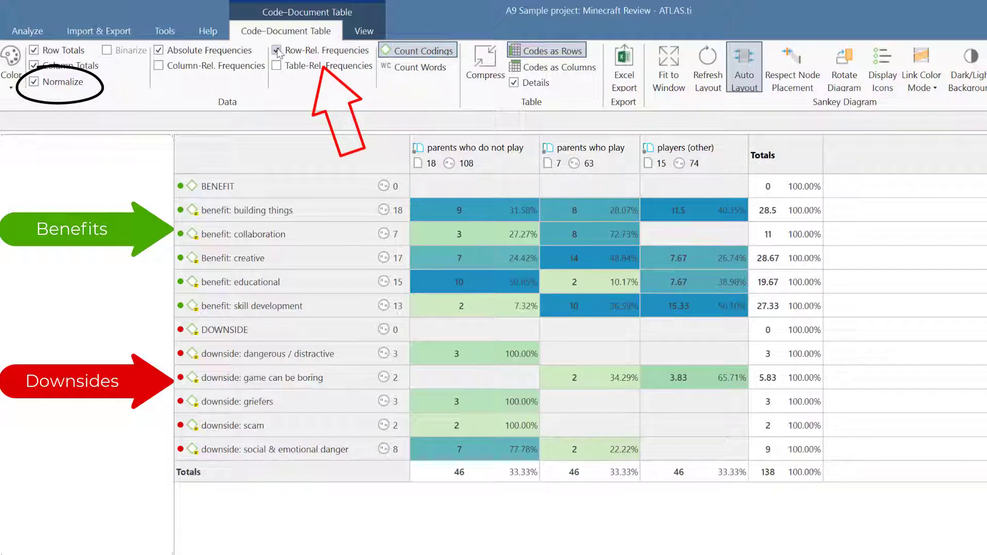
# Load the Benefit: creative quotations for the parents who play cell (14 / 48.84%).
pyautogui.click(473, 265)
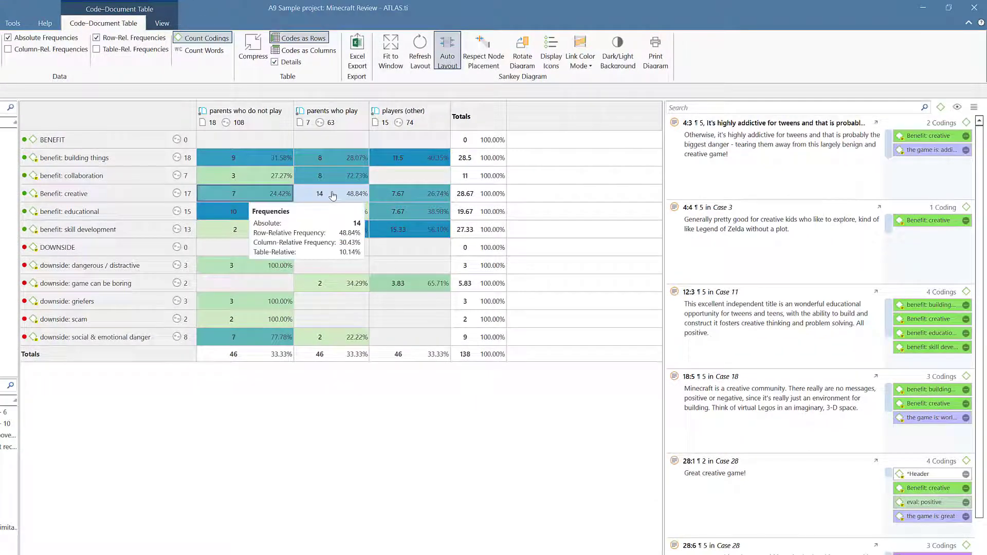
pyautogui.click(332, 195)
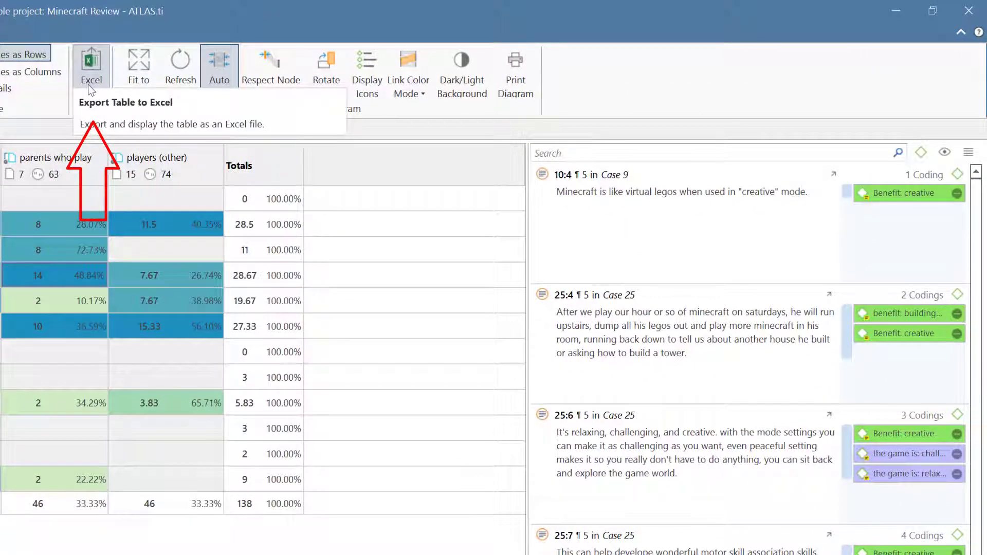
# Open the quotations in a new window beside the Sankey diagram.
pyautogui.click(967, 153)
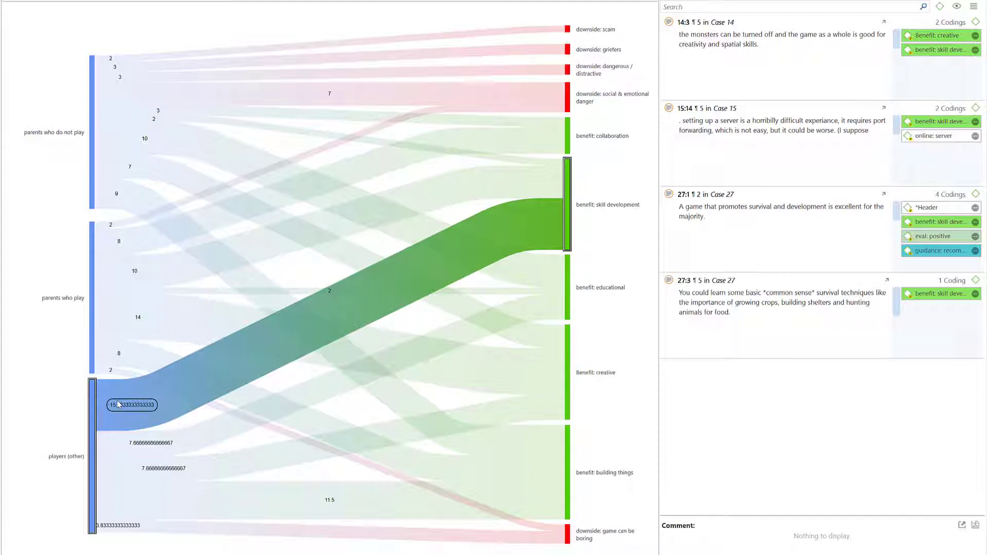
# Select the Sankey flow from parents who play to benefit: skill development.
pyautogui.click(136, 272)
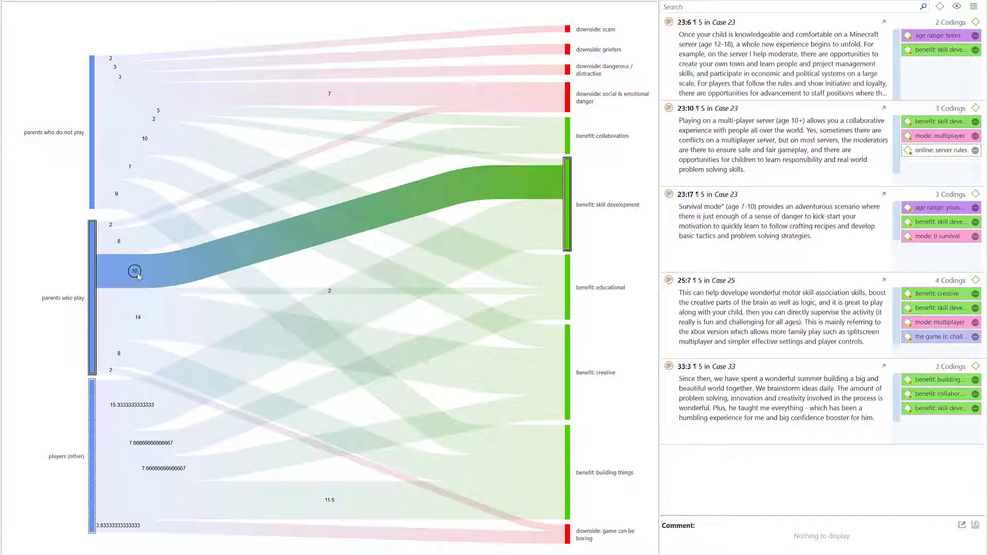